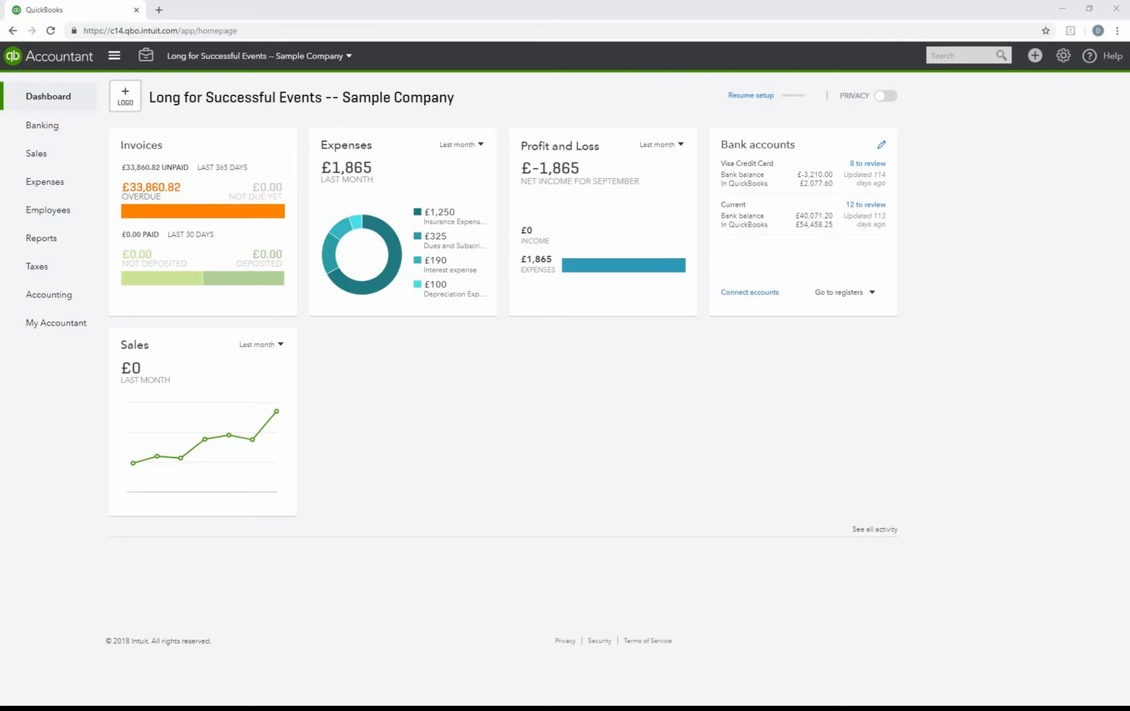
Step: Open the Current bank account from the dashboard and look through its transactions awaiting review
left_click(759, 218)
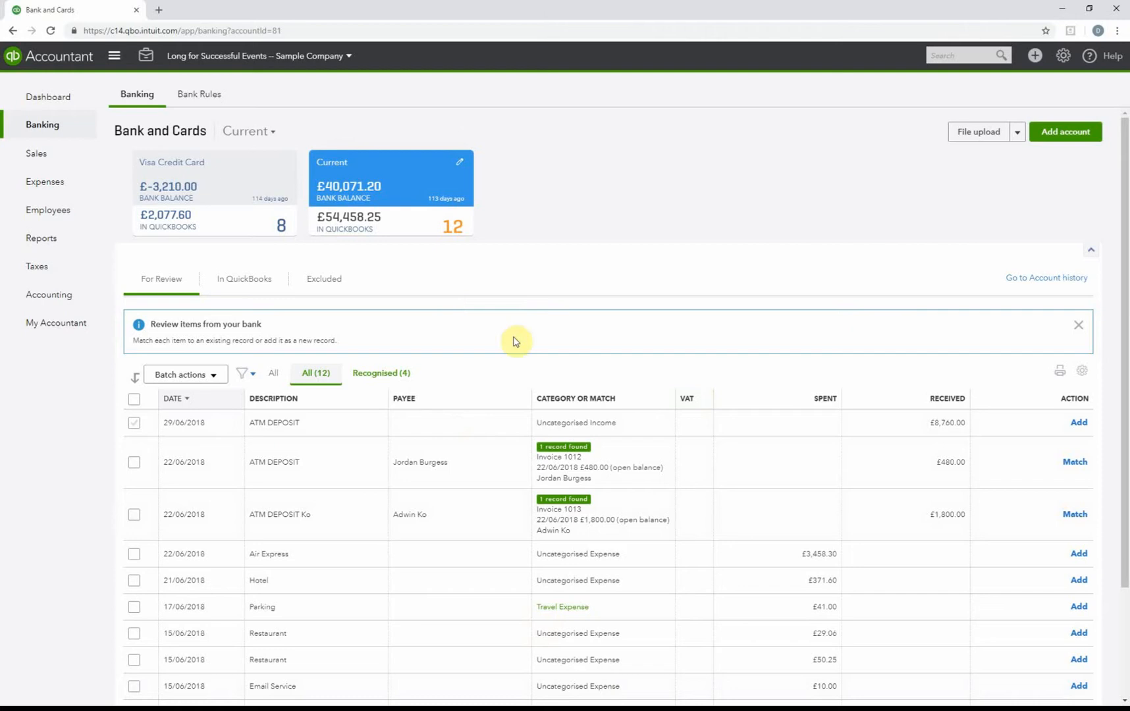
scroll(525, 358, "down", 1)
scroll(525, 357, "down", 2)
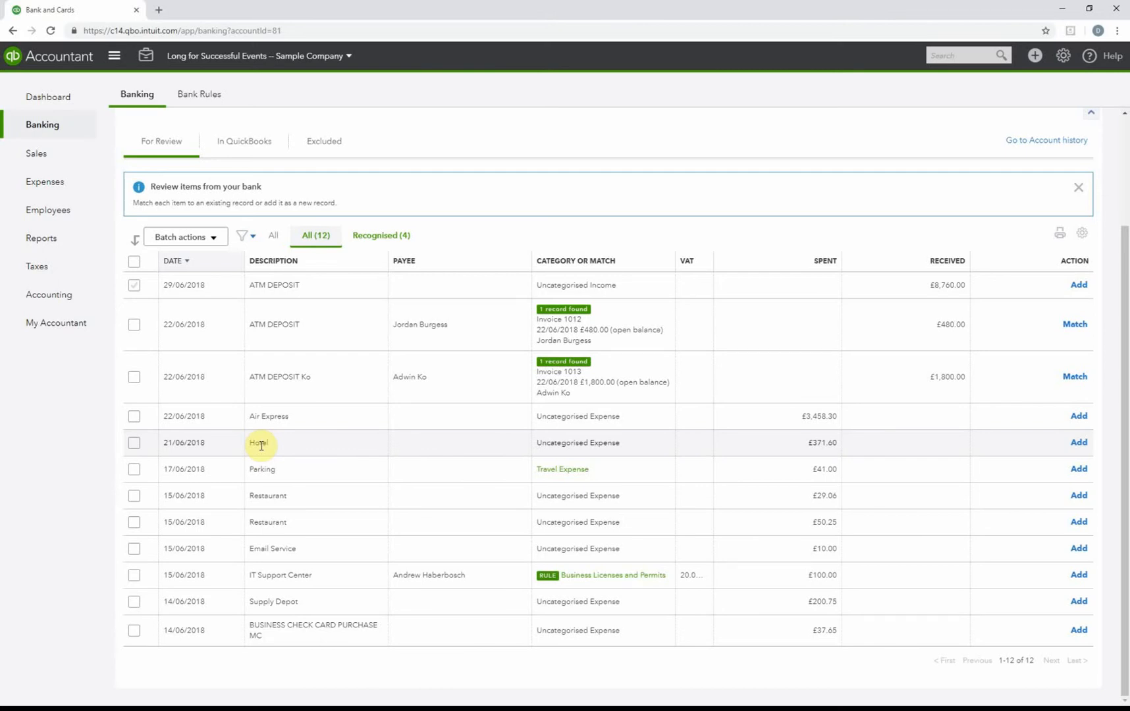
Step: Start a new bank rule for money out and name it "Hotel Bank Rule"
left_click(205, 99)
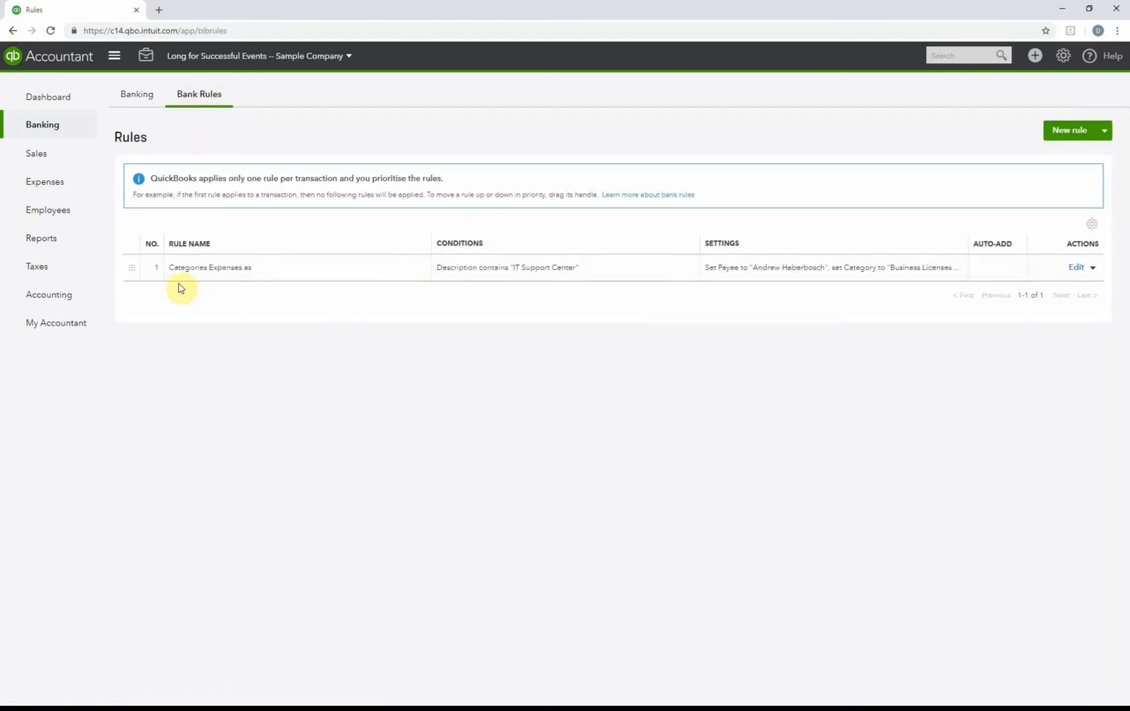
left_click(1070, 132)
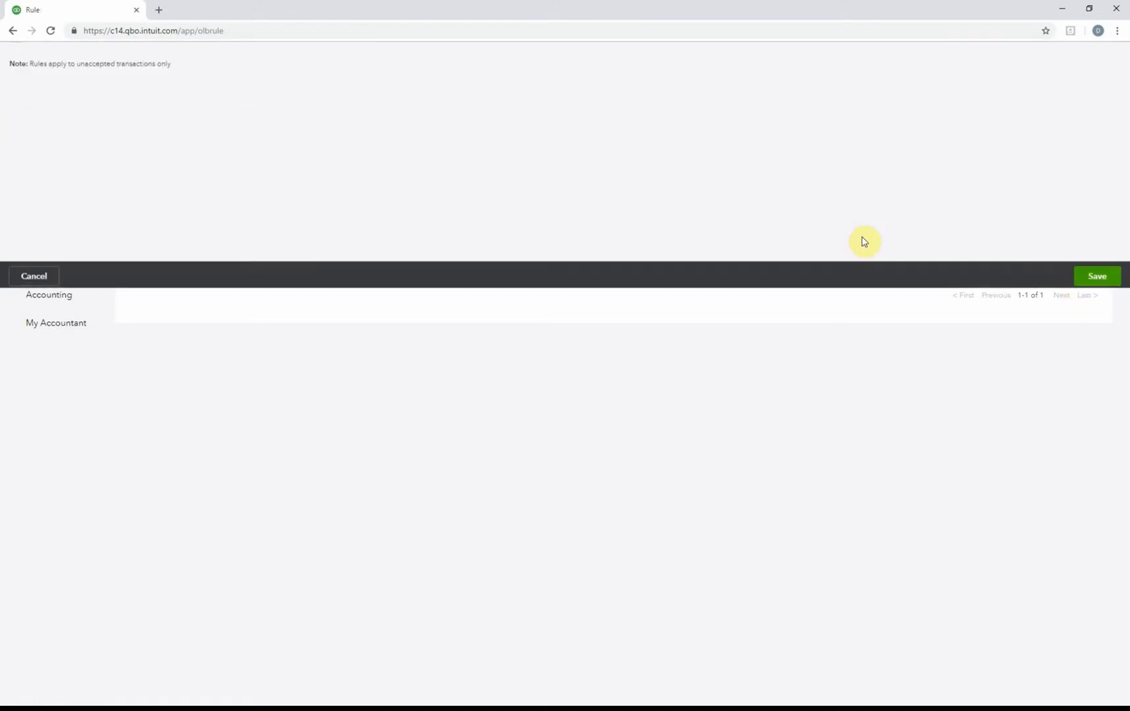
left_click(104, 113)
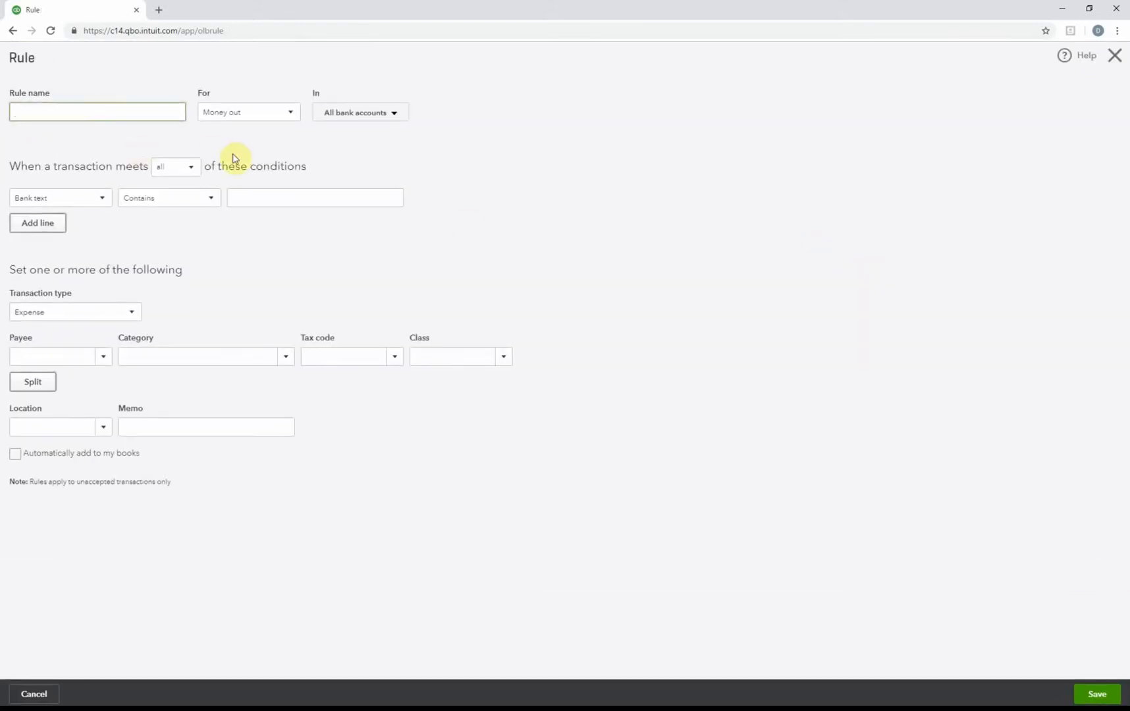
type("Catergoise")
key("BackSpace")
key("BackSpace")
key("BackSpace")
key("BackSpace")
key("BackSpace")
key("BackSpace")
type("o")
key("BackSpace")
key("BackSpace")
key("BackSpace")
key("BackSpace")
key("BackSpace")
key("BackSpace")
type("Holte")
key("BackSpace")
key("BackSpace")
key("BackSpace")
type("tel Bank Rule")
key("Tab")
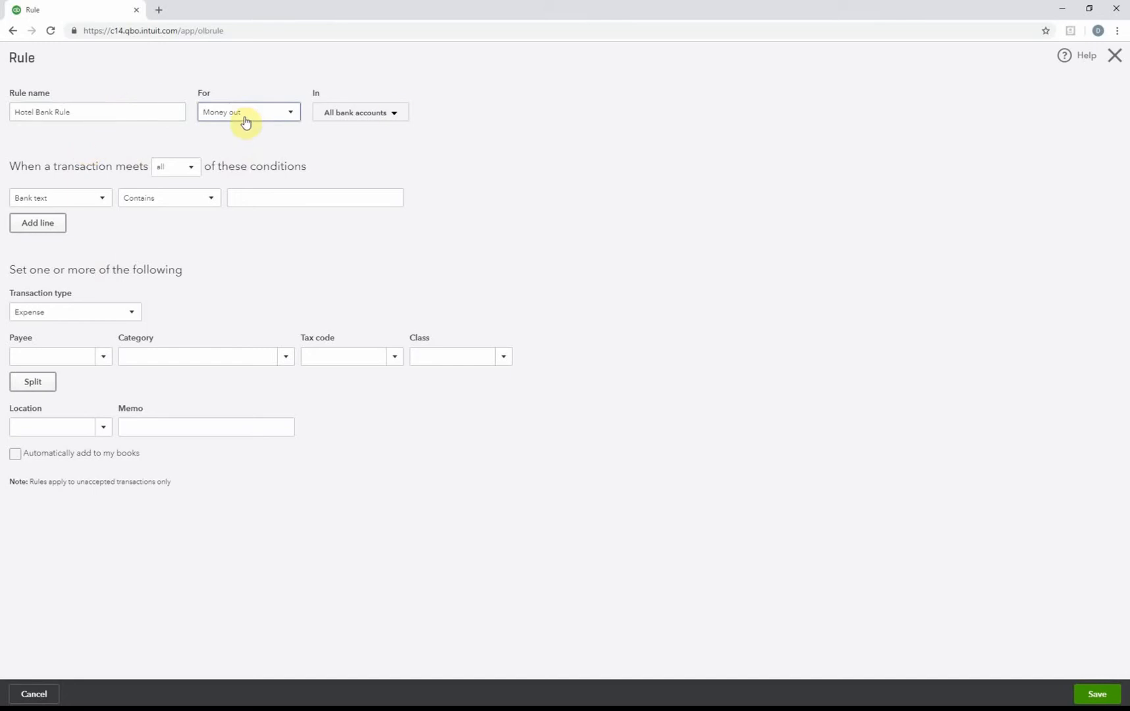
Step: Restrict the rule to the Current account instead of all bank accounts
left_click(351, 115)
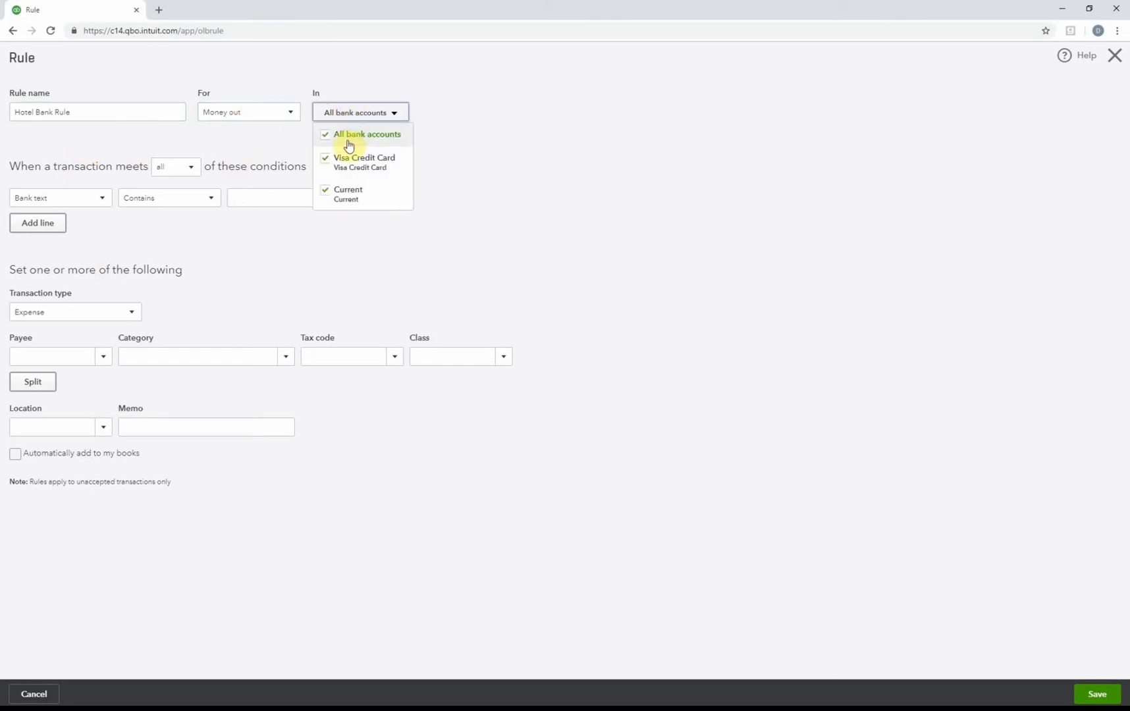
left_click(349, 140)
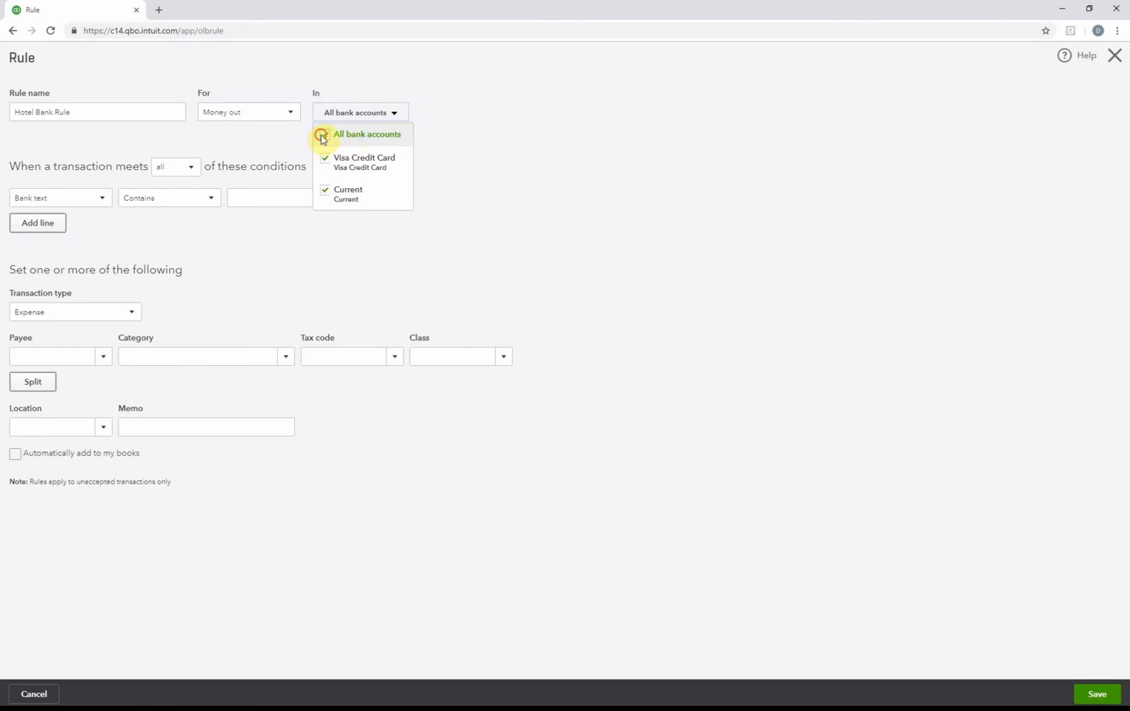
left_click(326, 190)
left_click(517, 196)
left_click(398, 196)
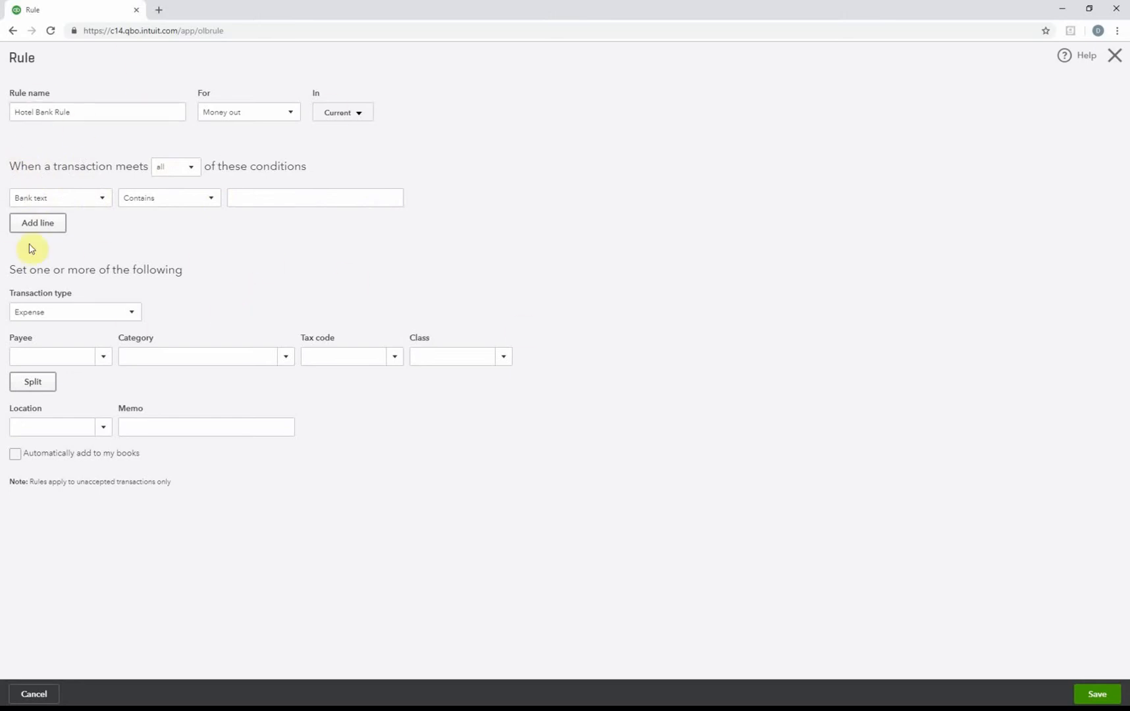
Step: Set the rule's condition to bank text that contains "hotel"
left_click(99, 197)
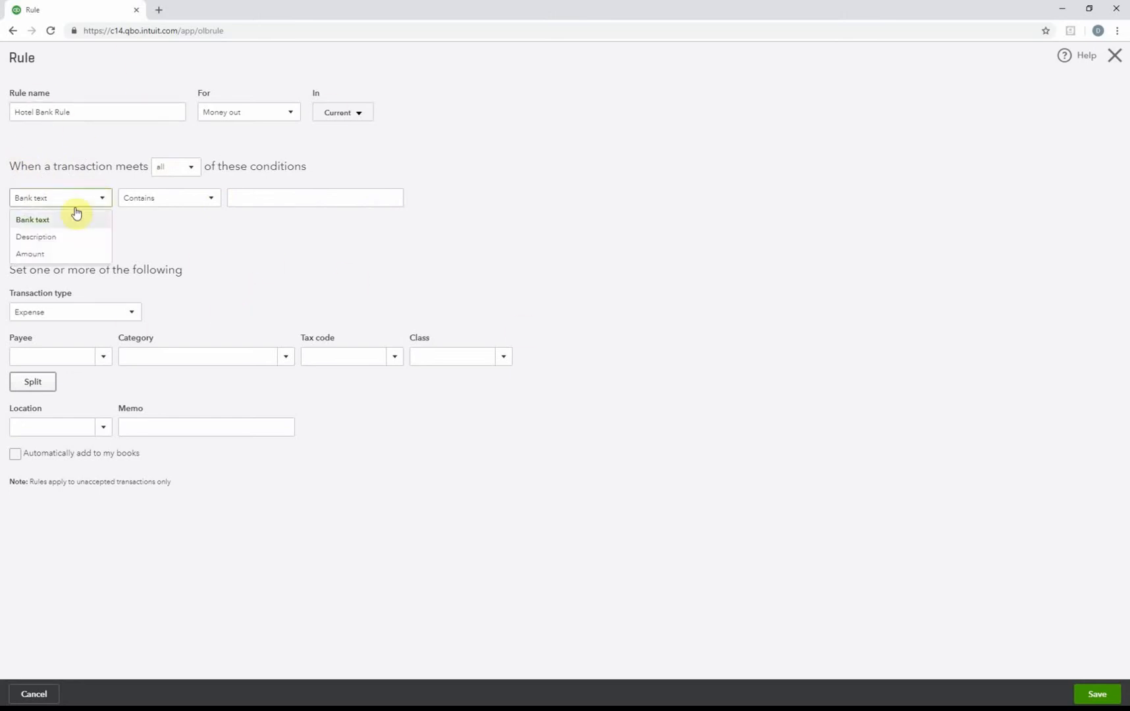
left_click(47, 224)
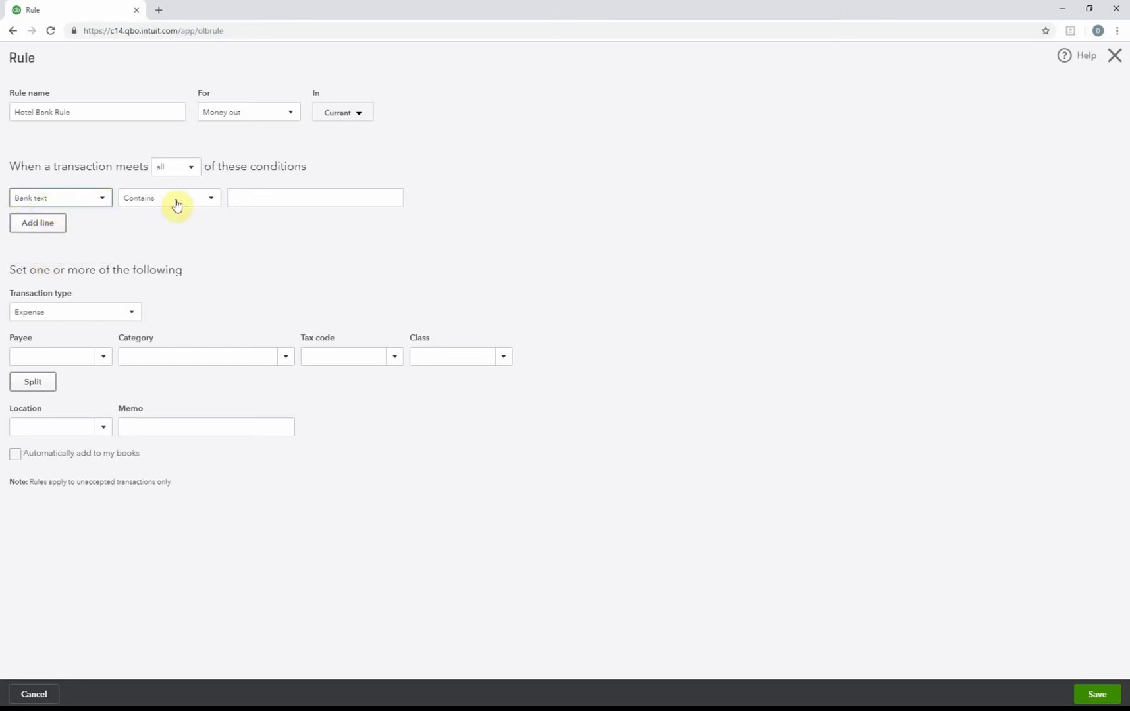
left_click(286, 198)
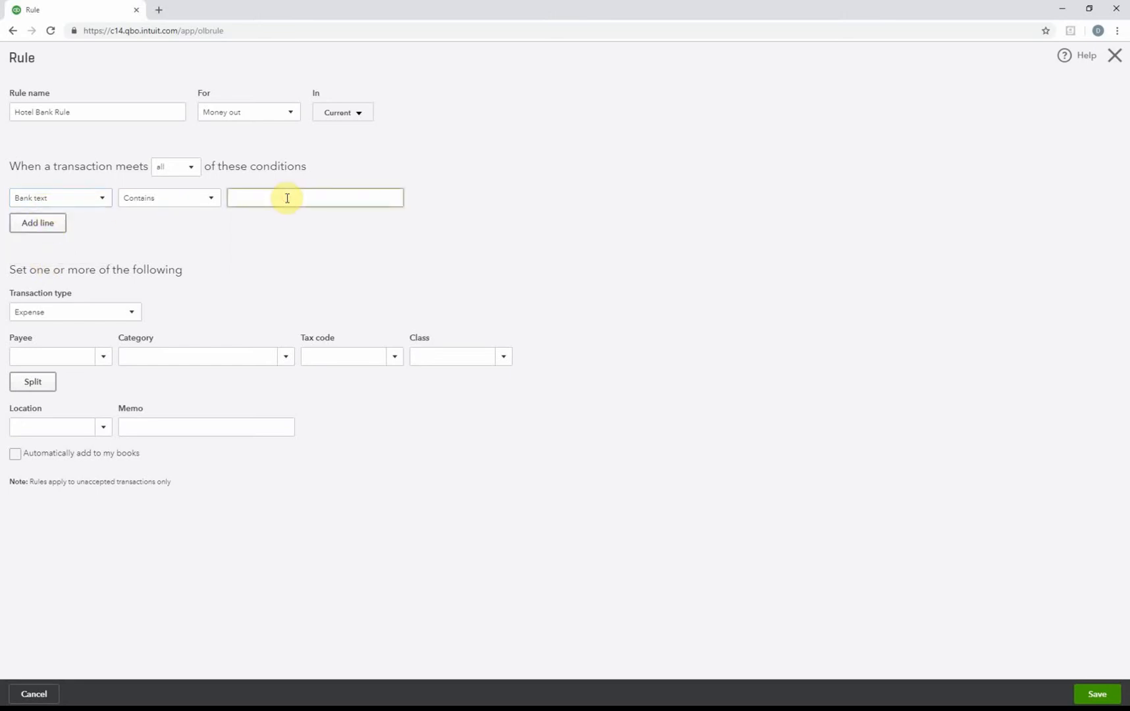
type("hotel")
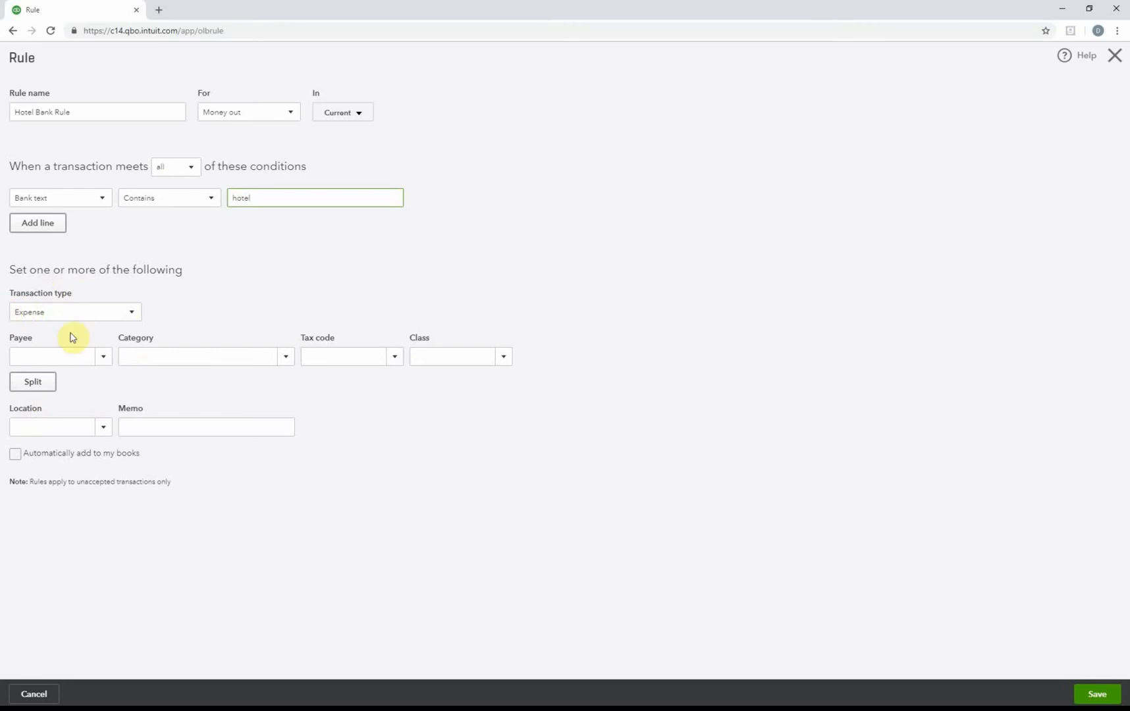
Step: Assign the Travel Expense category and the 20.0% S tax code to transactions matching the rule
left_click(238, 364)
type("trave")
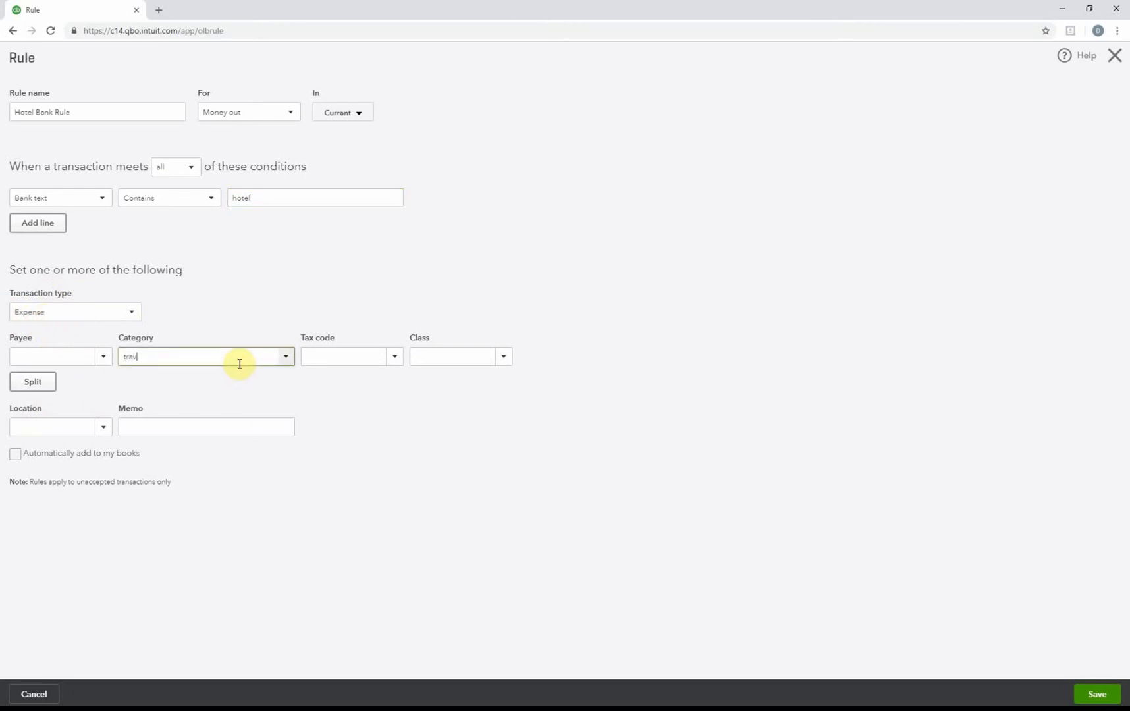
left_click(226, 401)
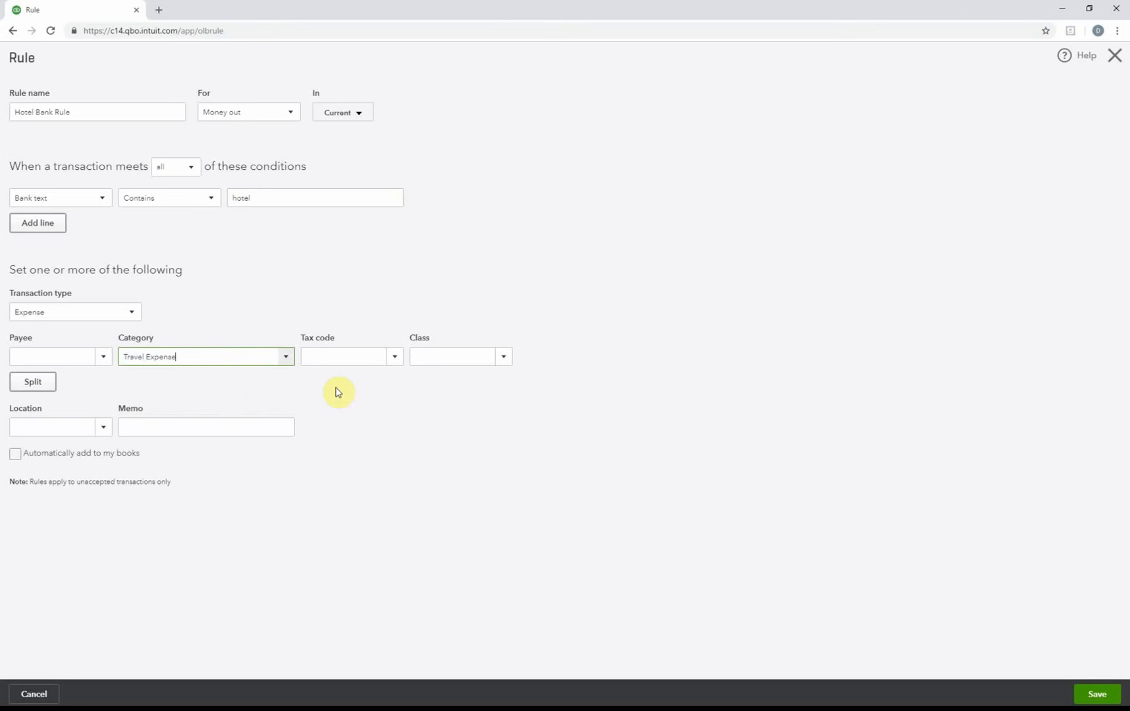
left_click(395, 358)
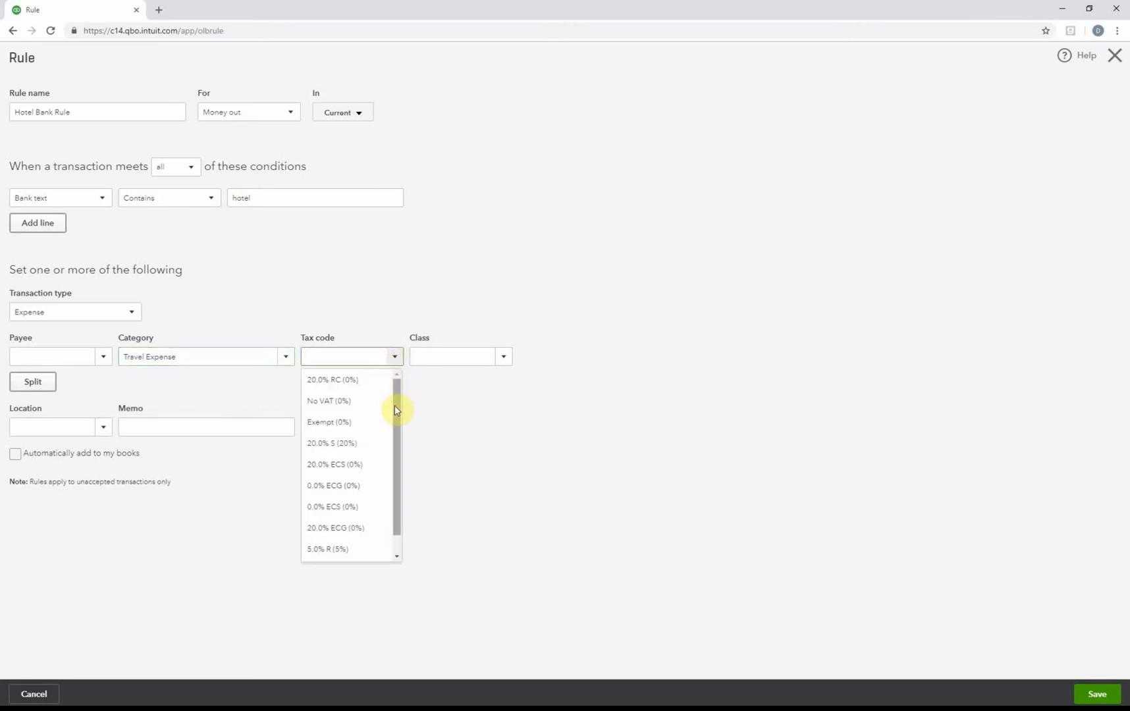
left_click(348, 444)
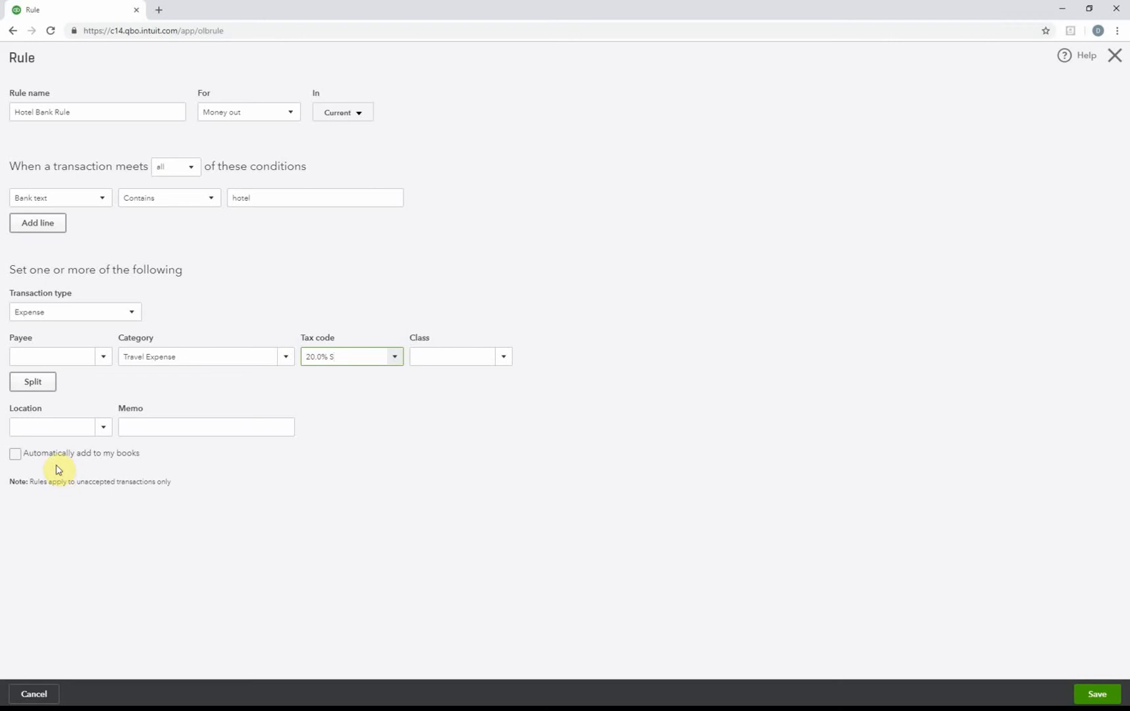
Step: Have the rule automatically add matching transactions to the books, and save it
left_click(14, 453)
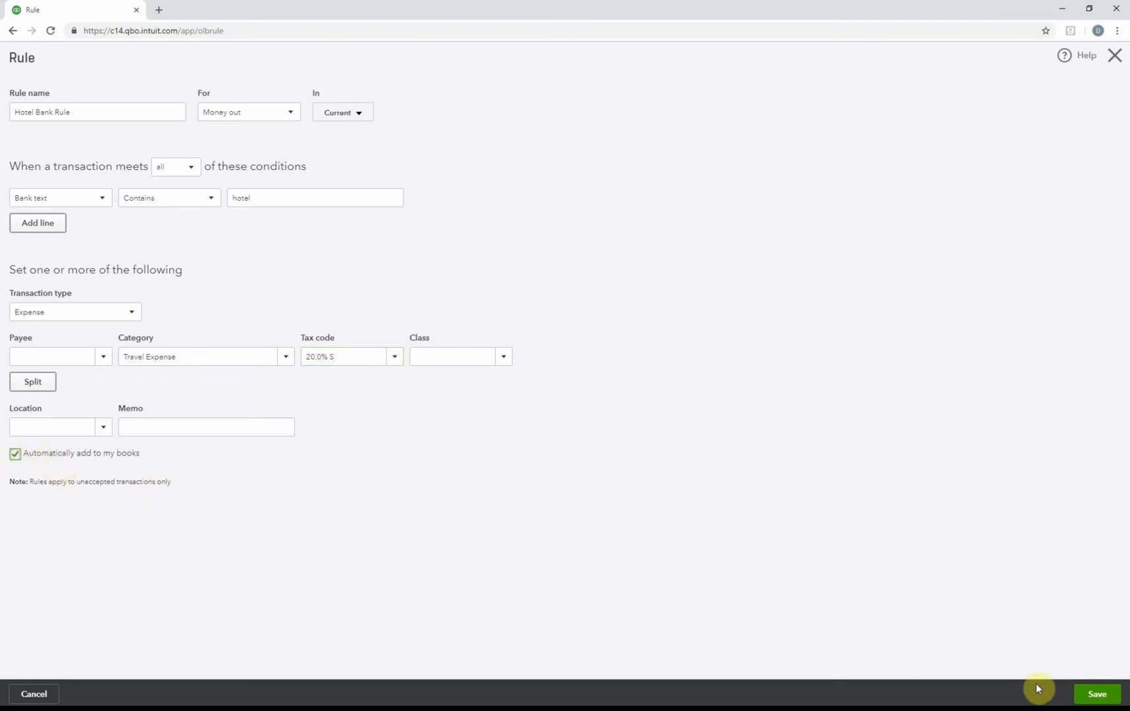
left_click(1093, 696)
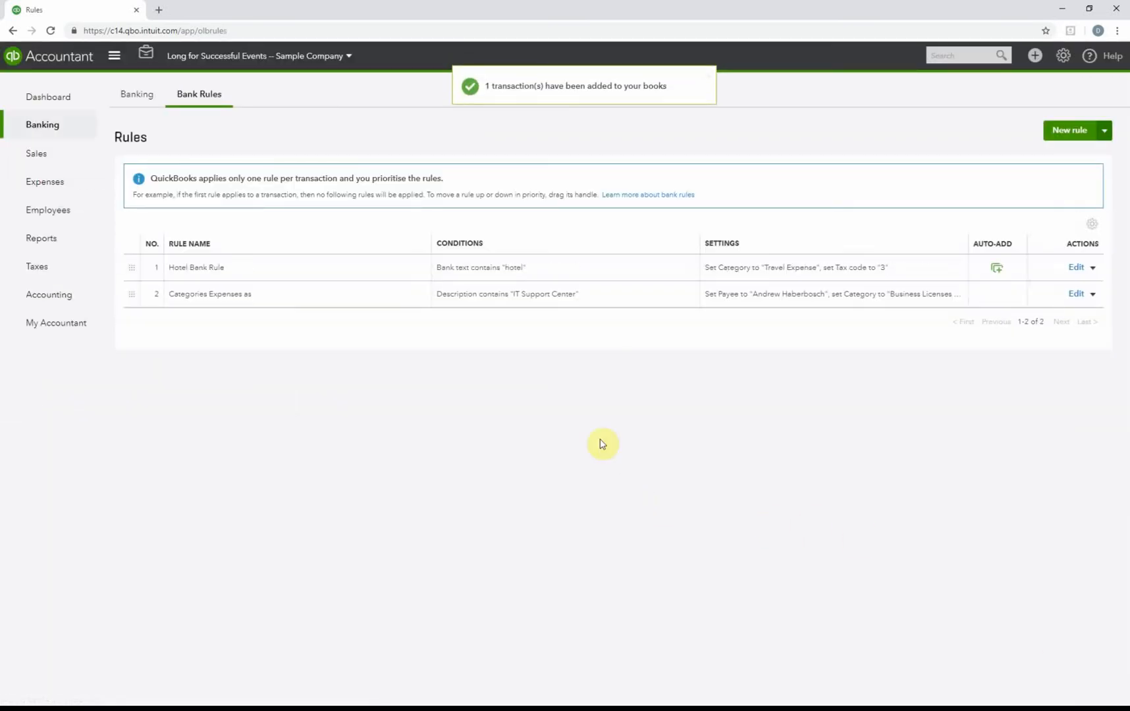
Step: Check the Current account's feed for the hotel transaction among those already in QuickBooks, and return to the ones awaiting review
left_click(135, 96)
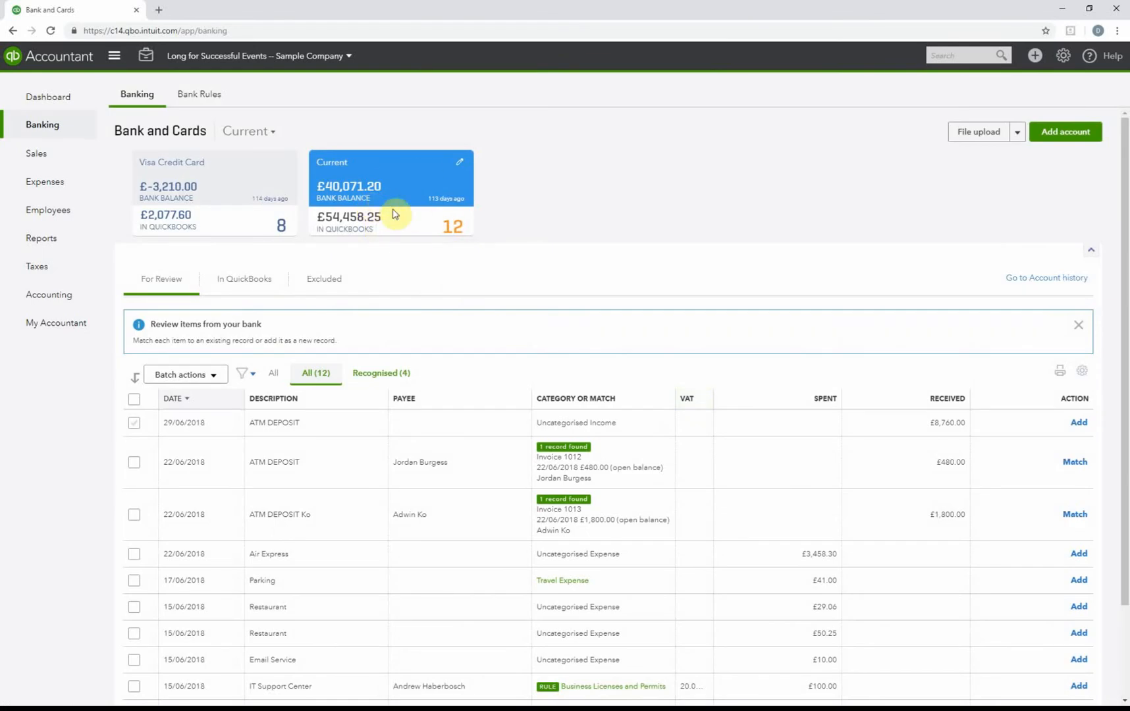
scroll(421, 490, "down", 1)
scroll(421, 490, "down", 1)
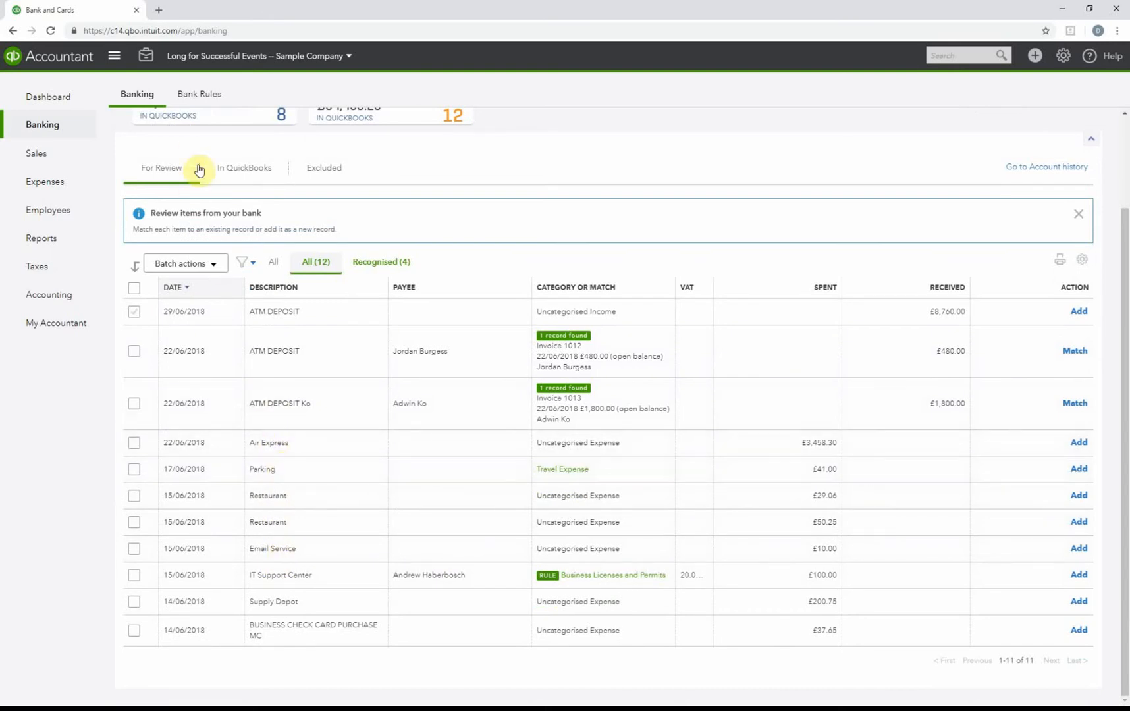
left_click(237, 168)
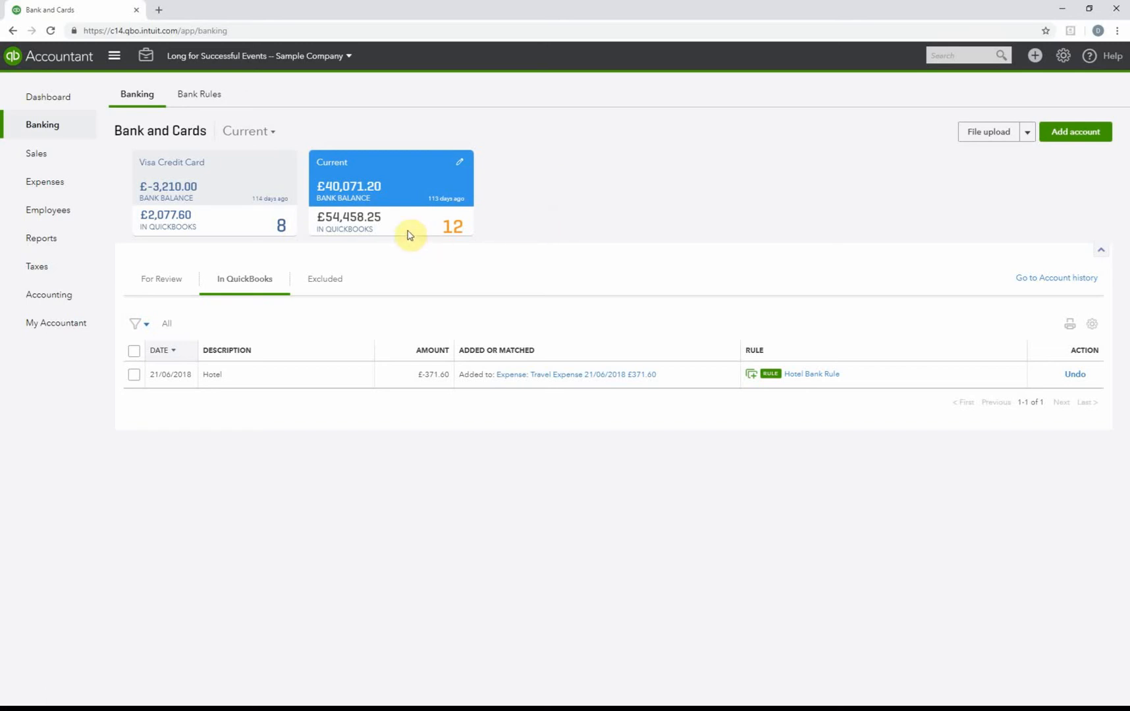
left_click(166, 280)
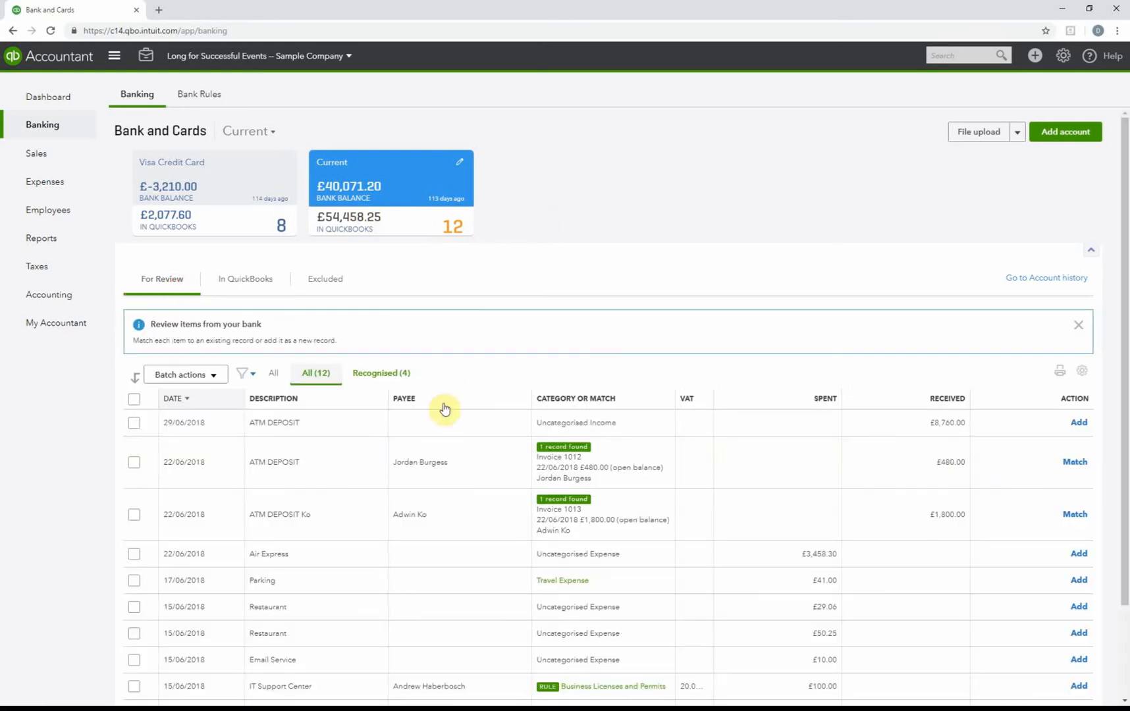
scroll(570, 434, "down", 2)
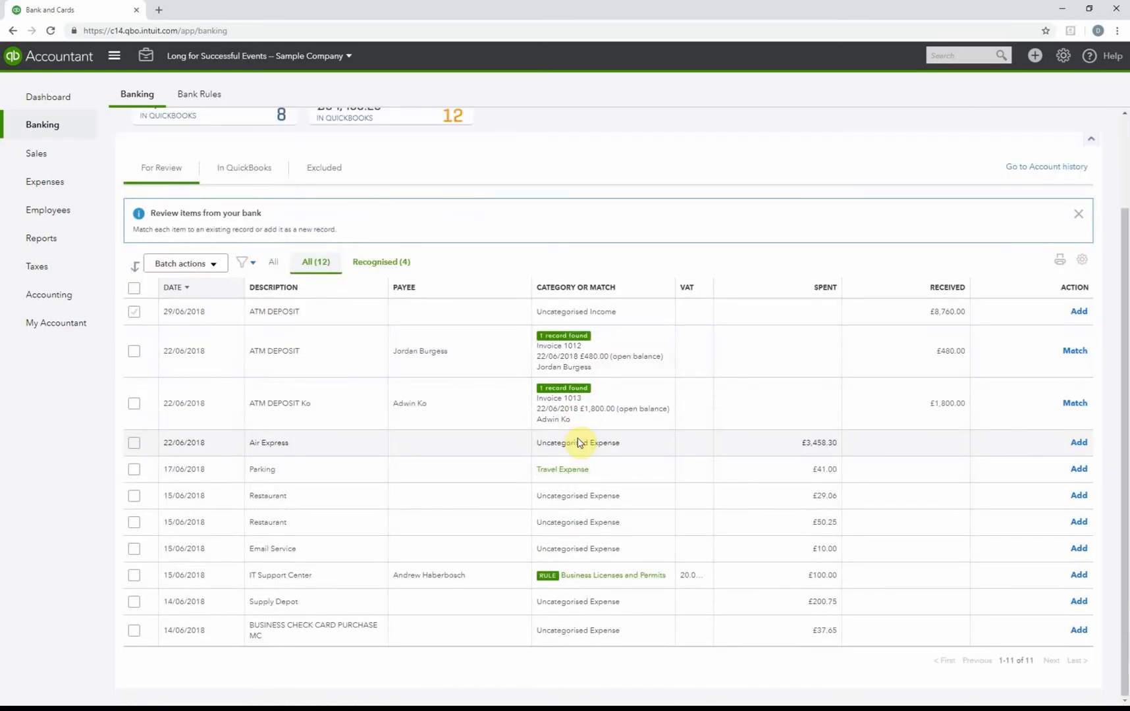